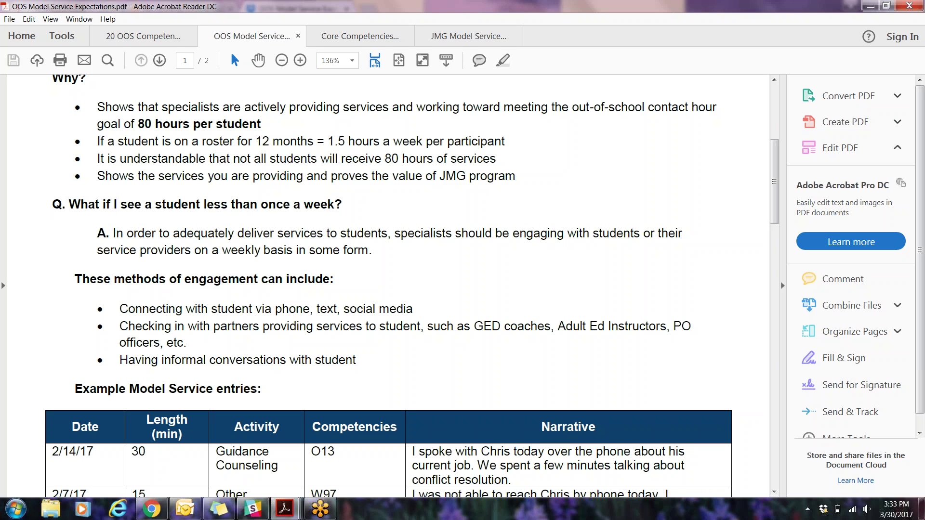
Review the weekly engagement methods and the example Model Service entries in the OOS Model Service Expectations PDF.
scroll(394, 287, "down", 1)
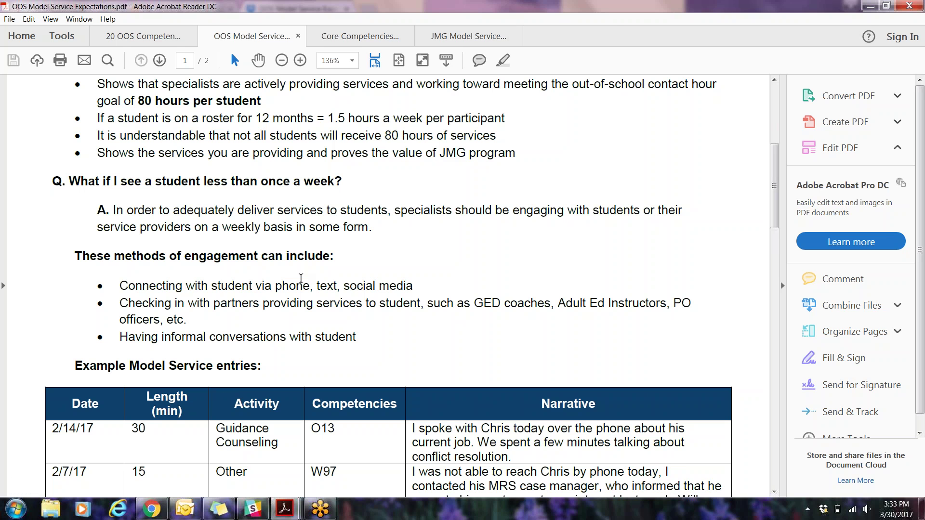
scroll(286, 296, "down", 4)
scroll(227, 301, "down", 1)
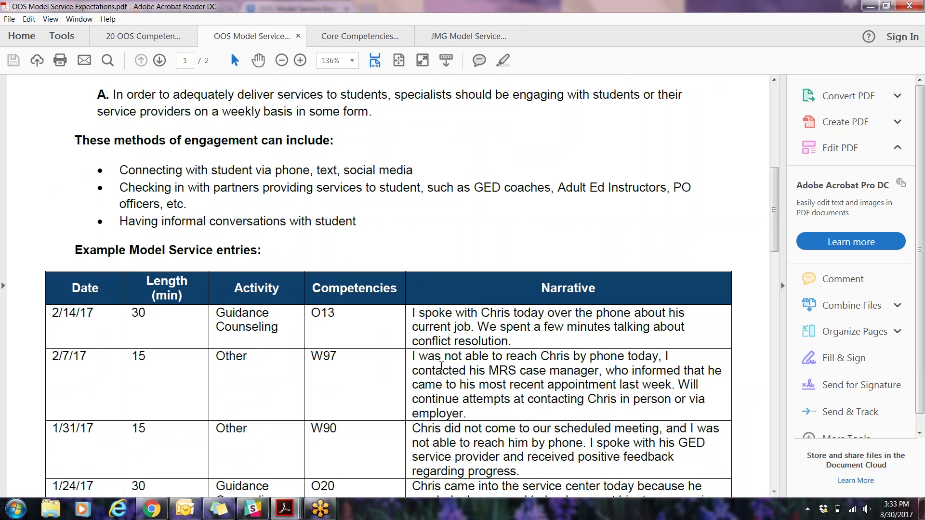
scroll(437, 284, "up", 1)
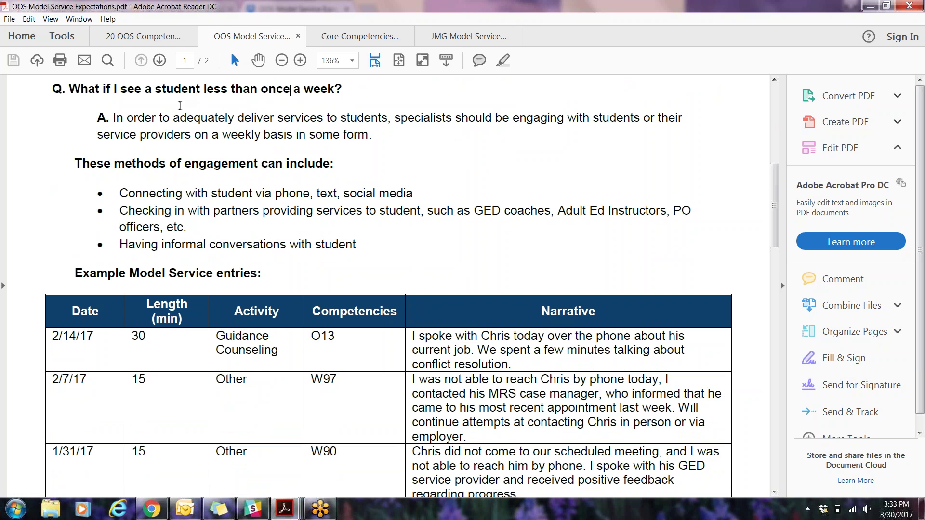
scroll(180, 105, "up", 1)
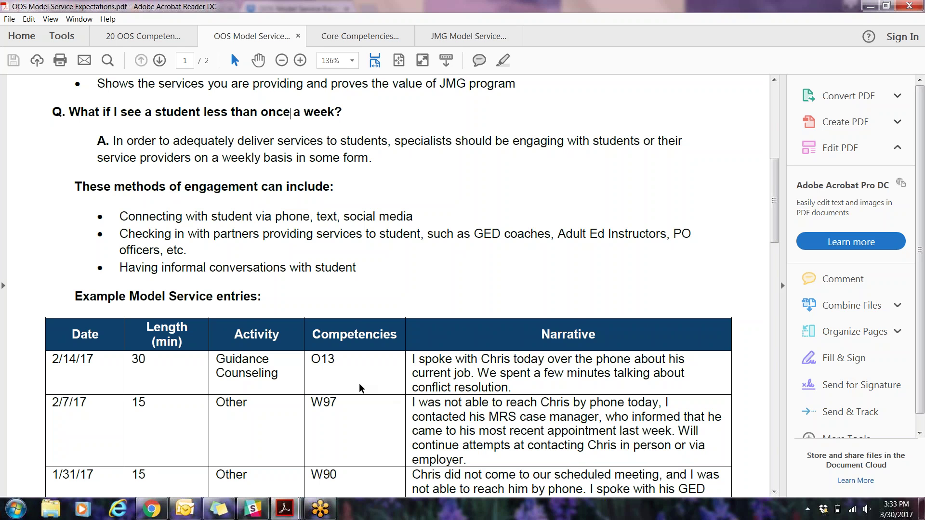
scroll(350, 364, "down", 1)
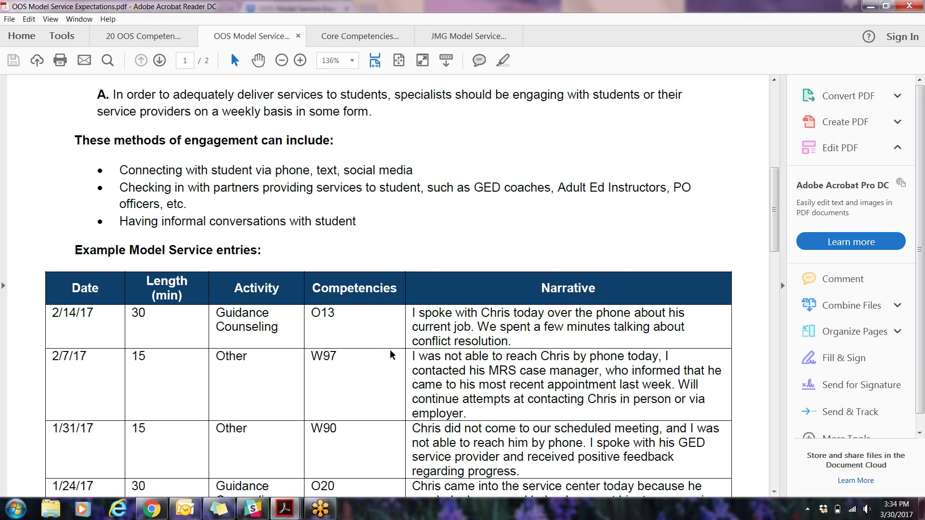
scroll(366, 346, "down", 3)
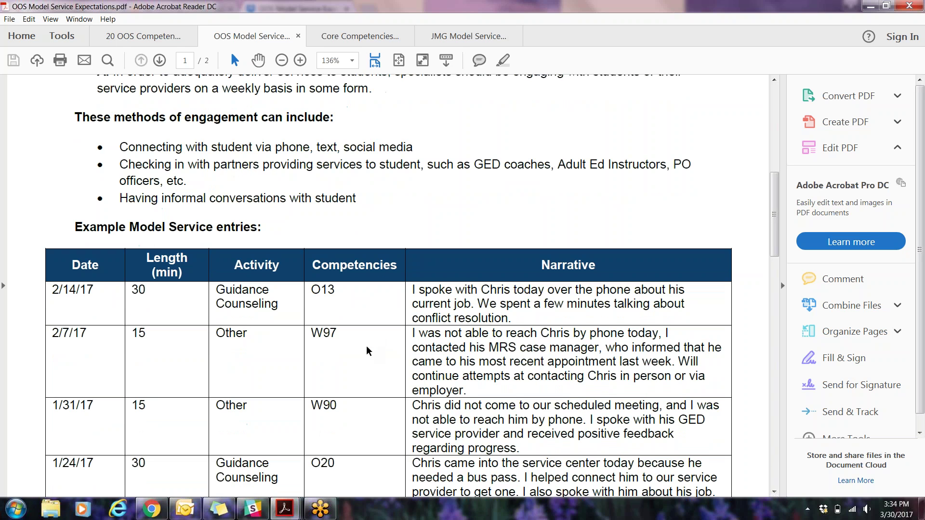
scroll(366, 347, "down", 2)
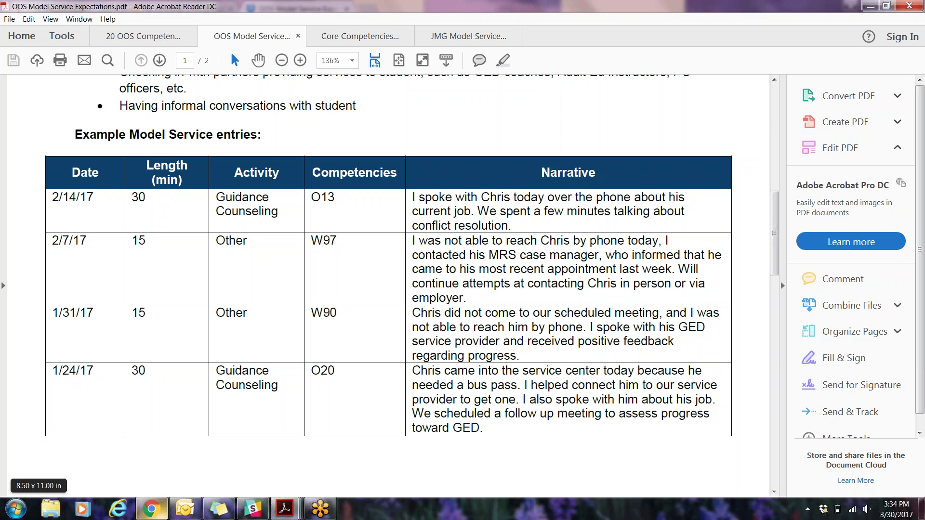
Switch to the E-NDMS site in Chrome and open the Model Services entry page.
mouse_move(152, 508)
key("alt+Tab")
left_click(84, 4)
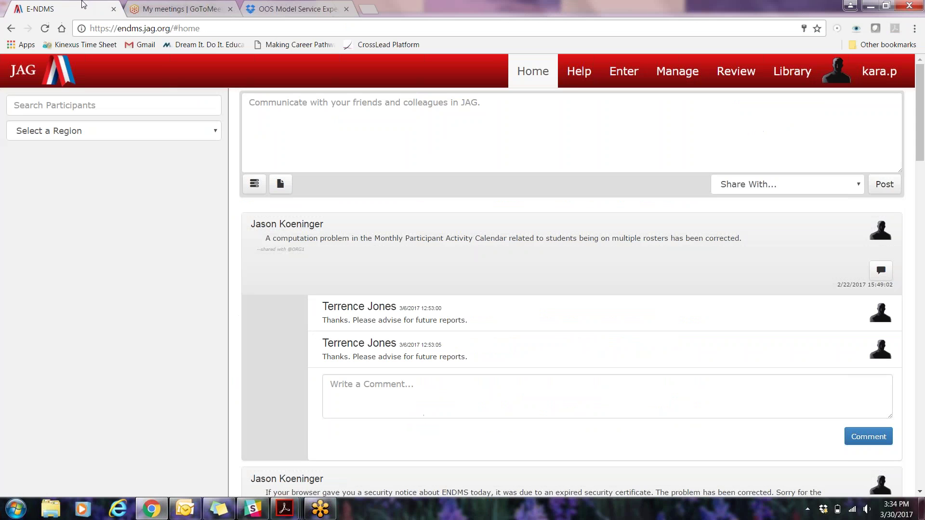
left_click(620, 81)
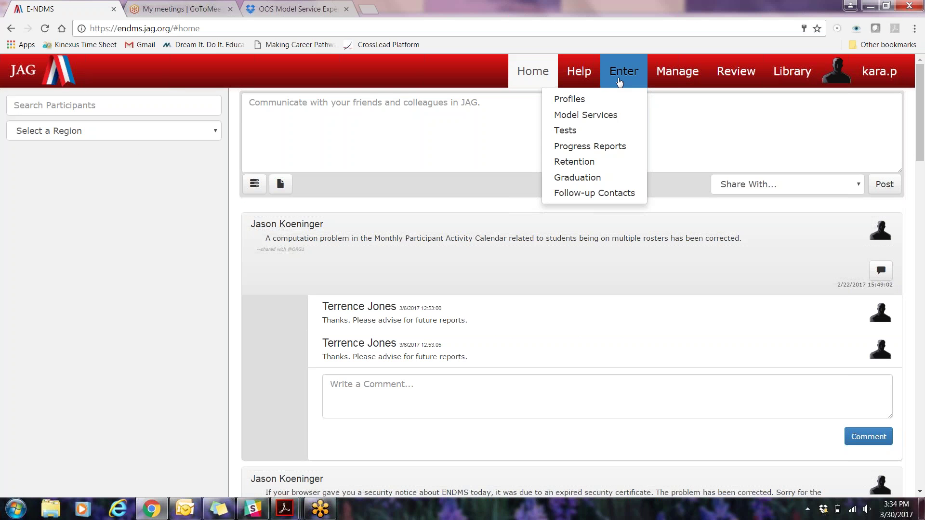
left_click(616, 113)
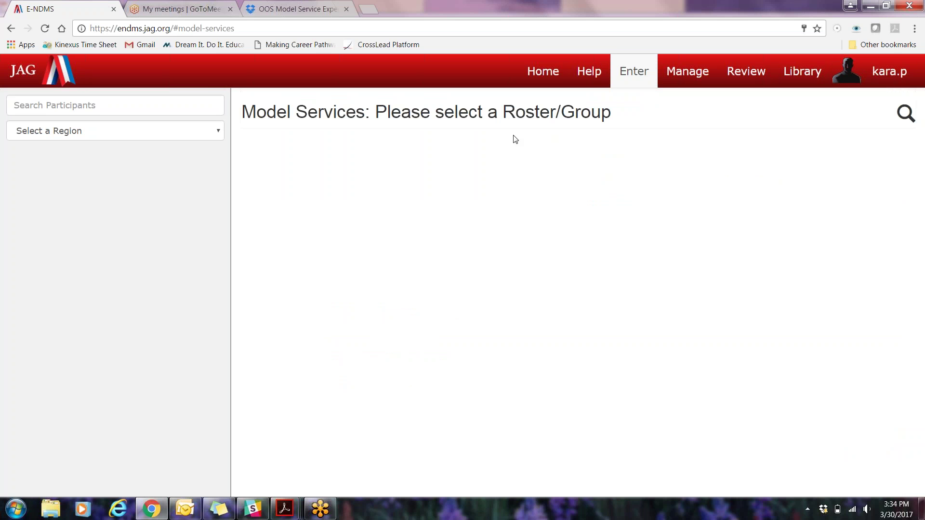
Load the Out-of-School Active 2016-2017 roster of the MI965-Kinexus: WIOA (OOS) school in the Kinexus region.
left_click(173, 134)
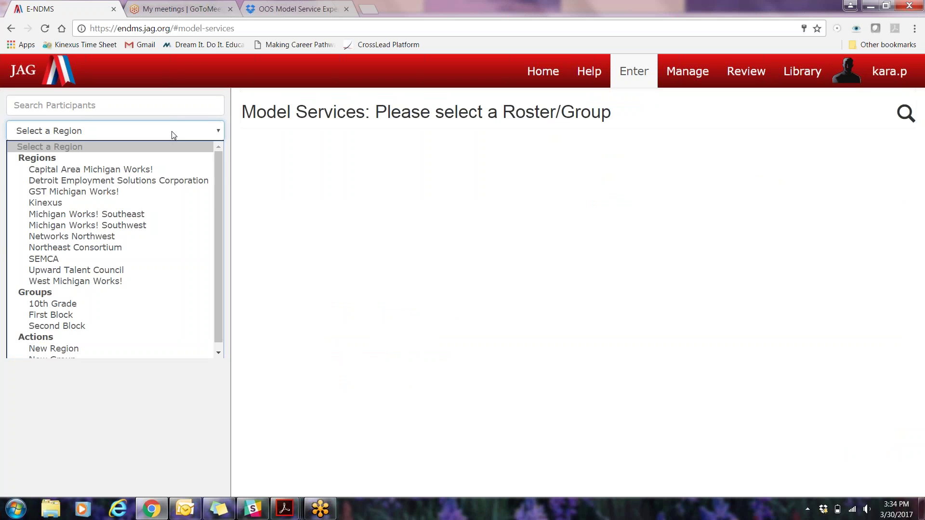
left_click(135, 206)
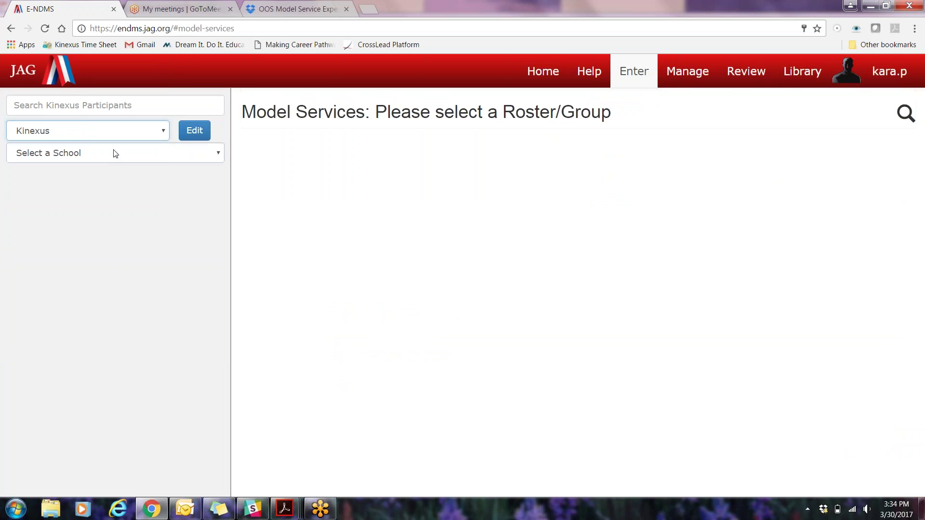
left_click(115, 153)
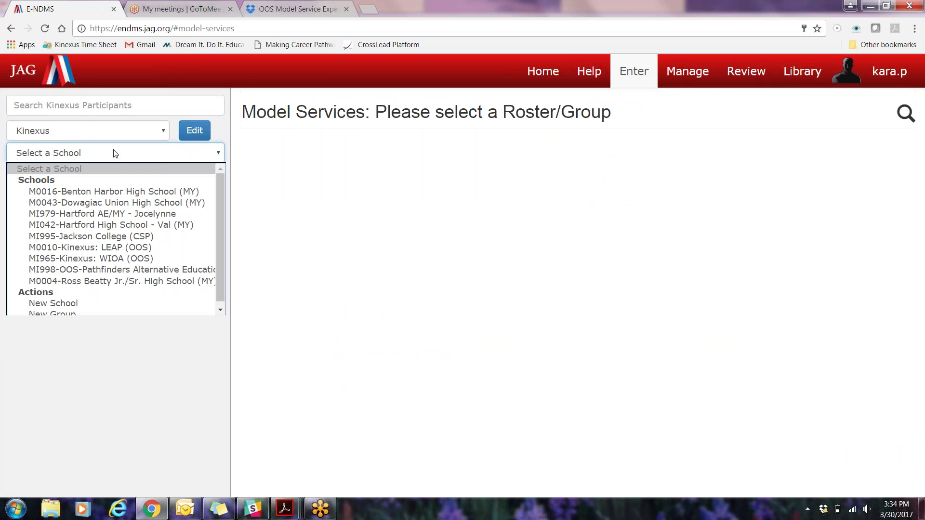
left_click(132, 258)
left_click(121, 179)
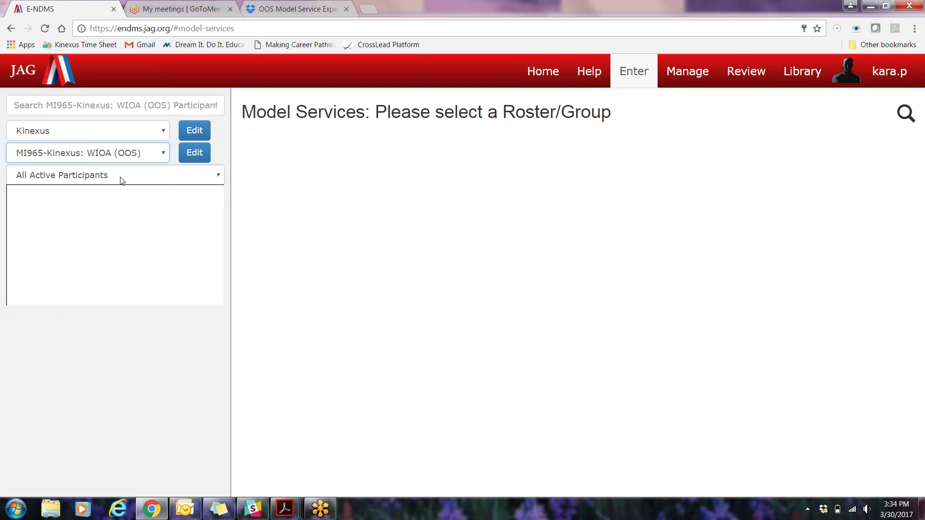
left_click(122, 215)
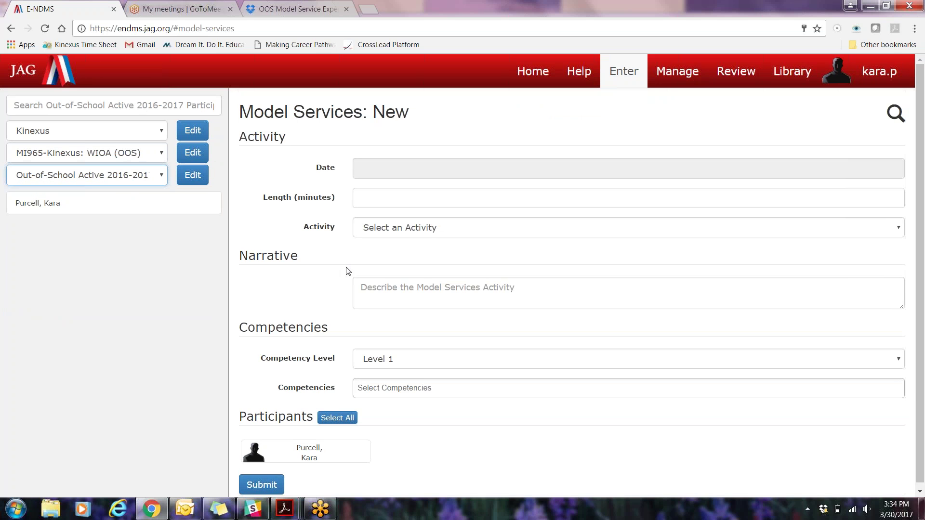
Set the new Model Services entry's date to 03/28/2017 and its length to 90 minutes.
scroll(348, 272, "down", 1)
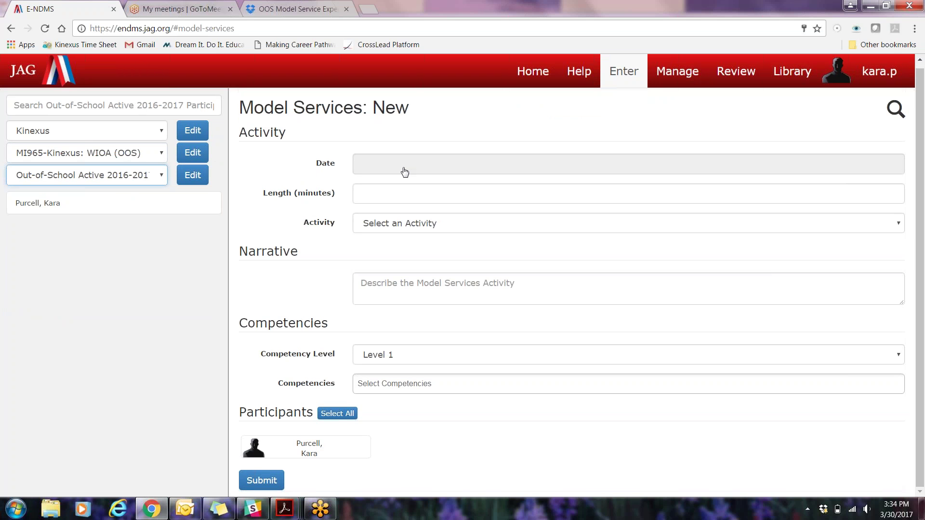
left_click(375, 172)
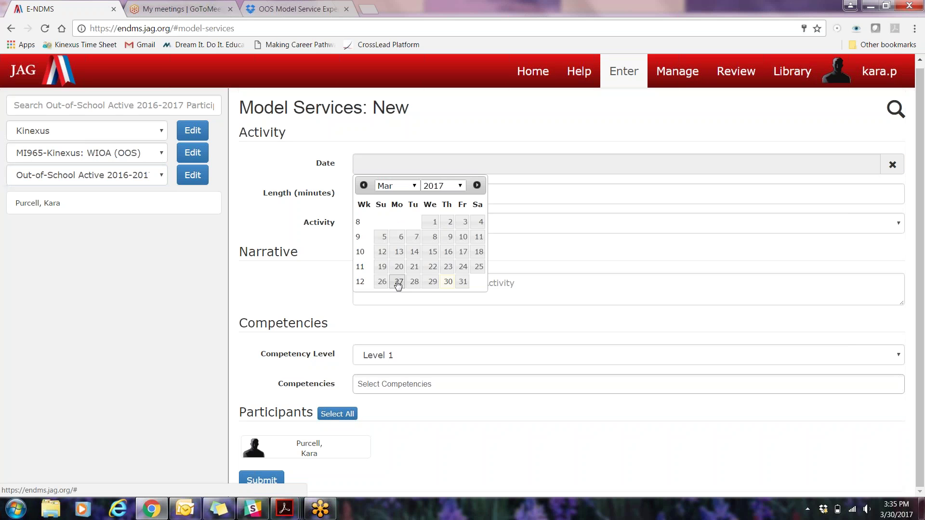
left_click(414, 282)
left_click(383, 193)
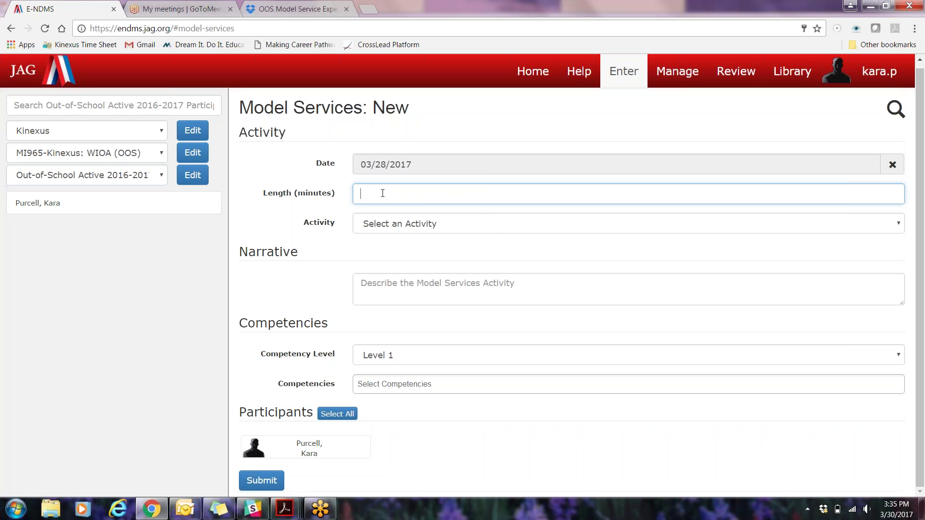
type("1.5")
key("BackSpace")
key("BackSpace")
key("BackSpace")
type("90")
Switch to the JMG Model Services Activity Descriptions PDF in Acrobat Reader and zoom it out to 125%.
left_click(394, 230)
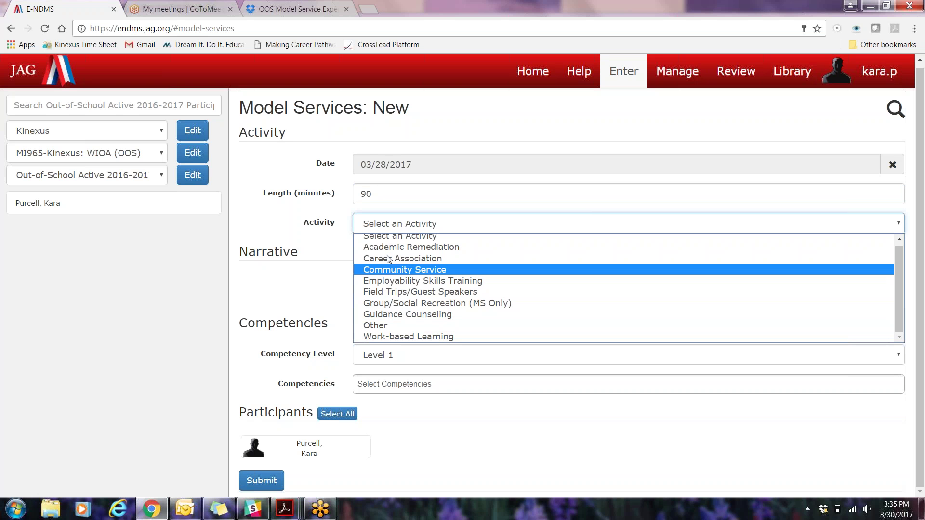
left_click(388, 225)
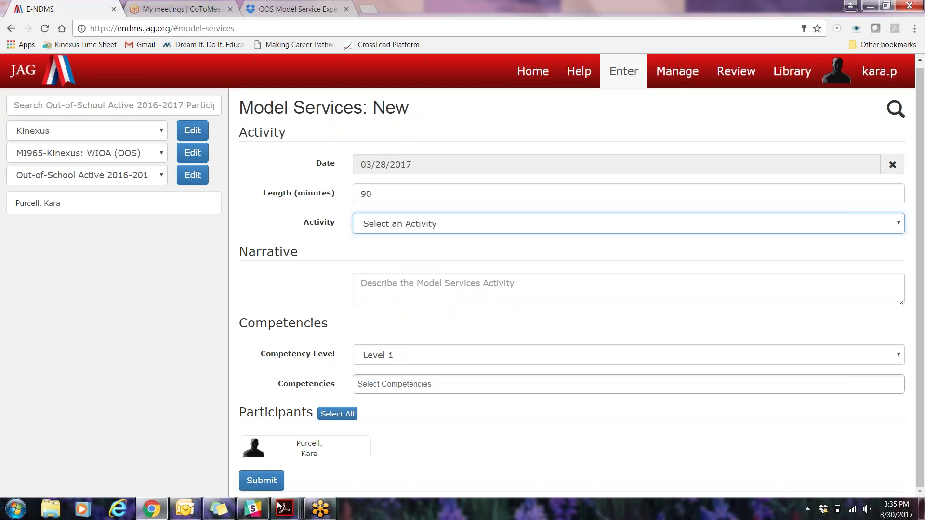
mouse_move(285, 509)
mouse_move(395, 441)
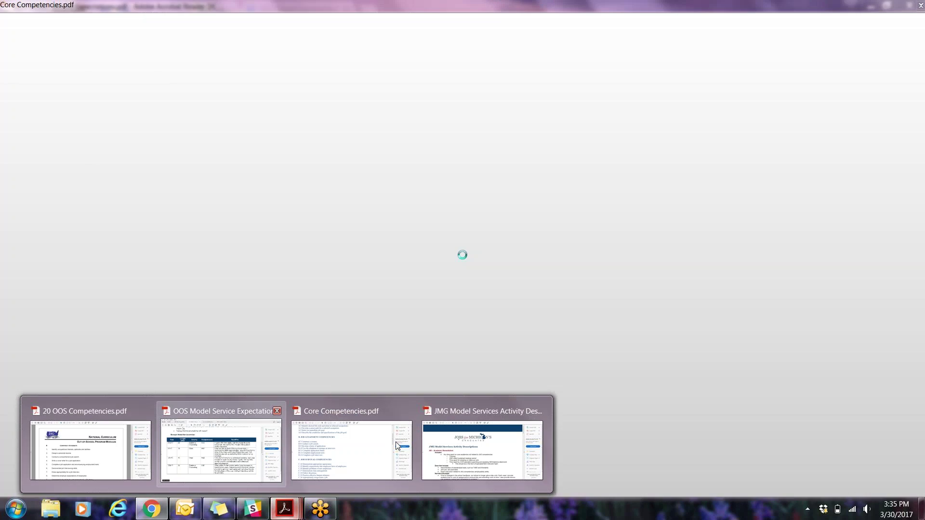
left_click(481, 451)
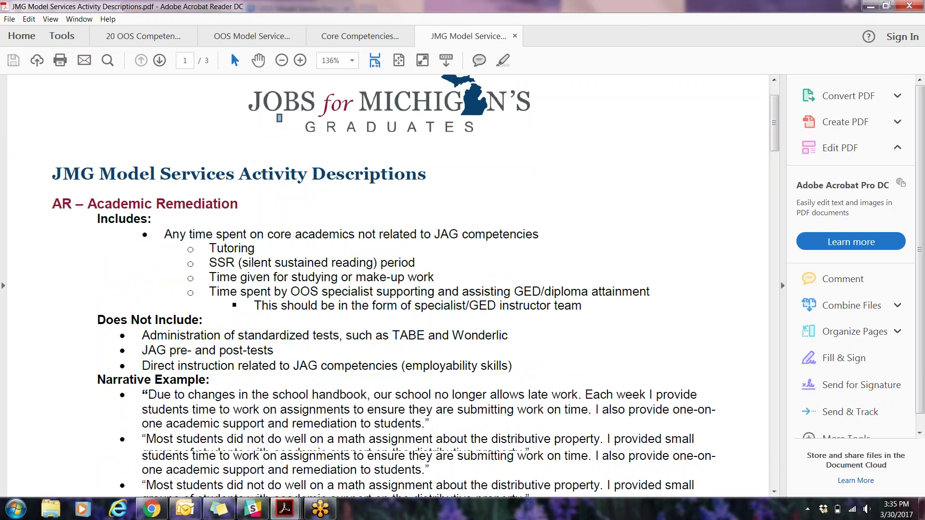
left_click(282, 61)
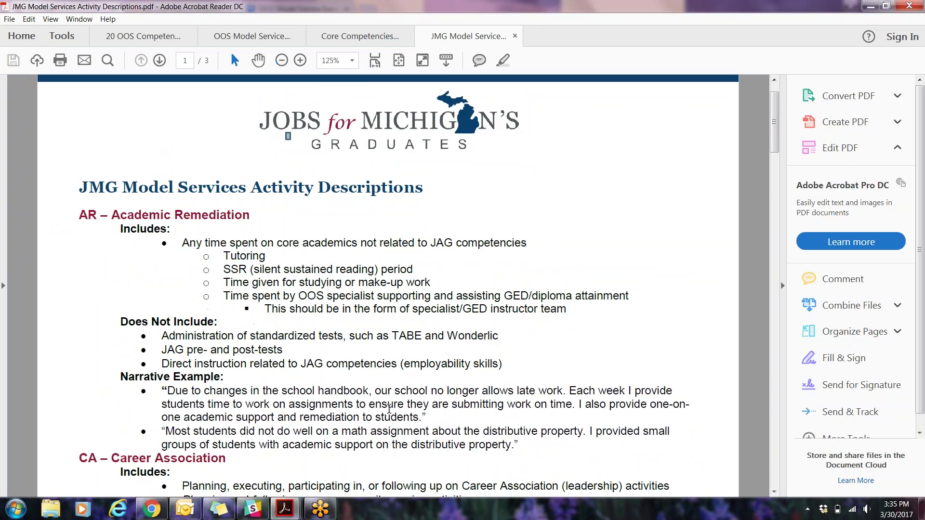
Examine the activity type descriptions and the table matching each activity to its Model Service category.
scroll(190, 243, "down", 10)
scroll(190, 242, "up", 6)
scroll(343, 269, "down", 20)
scroll(343, 270, "down", 15)
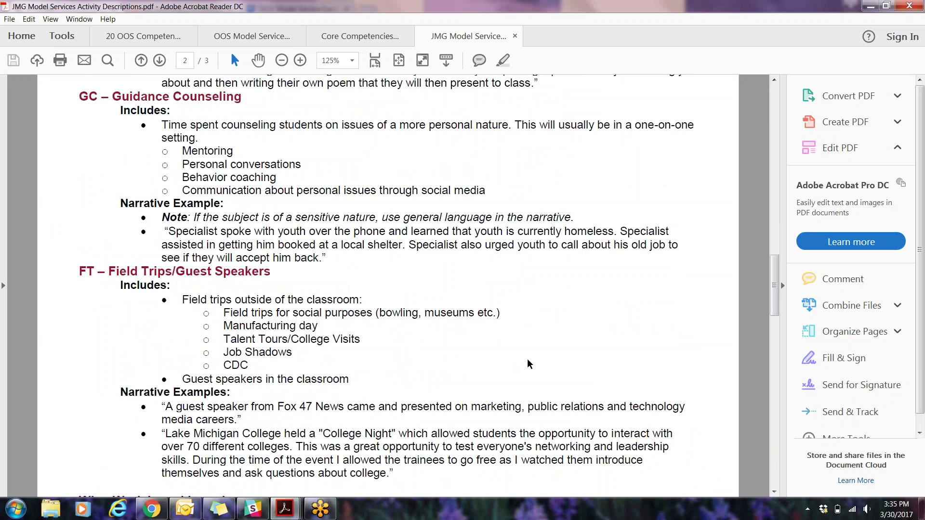
scroll(786, 369, "down", 15)
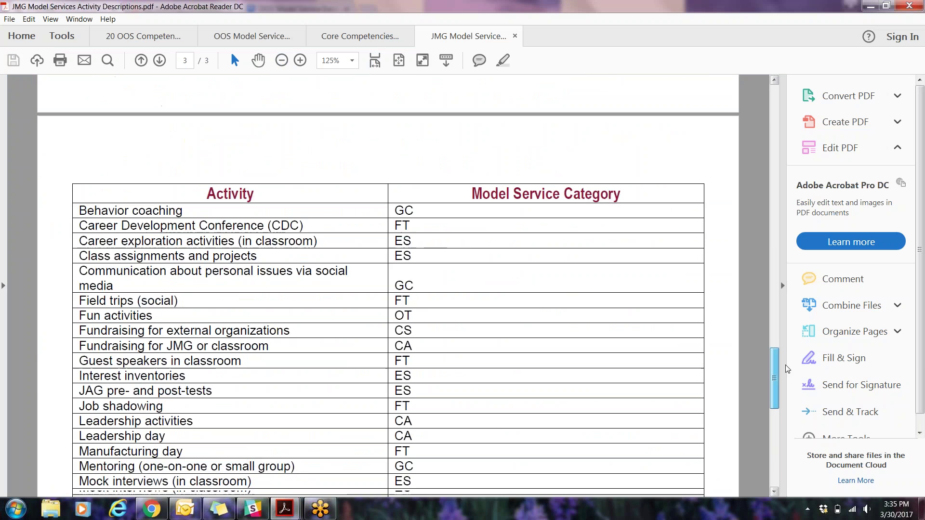
scroll(784, 369, "down", 2)
scroll(769, 293, "up", 14)
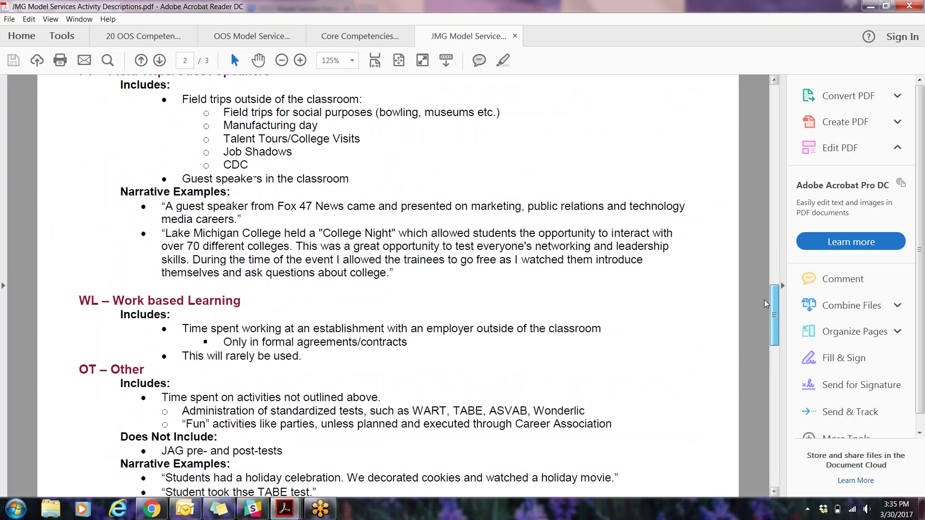
scroll(763, 299, "up", 4)
left_click_drag(767, 285, 771, 386)
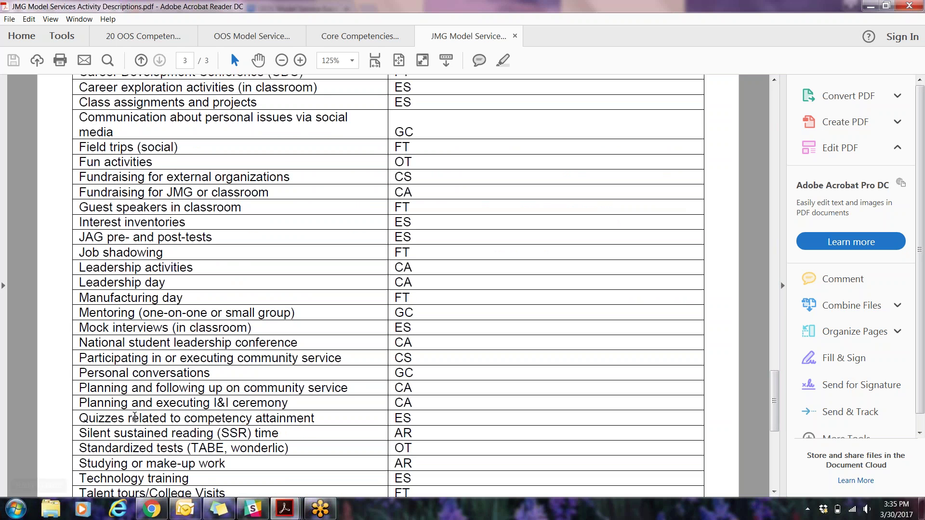
scroll(196, 311, "down", 2)
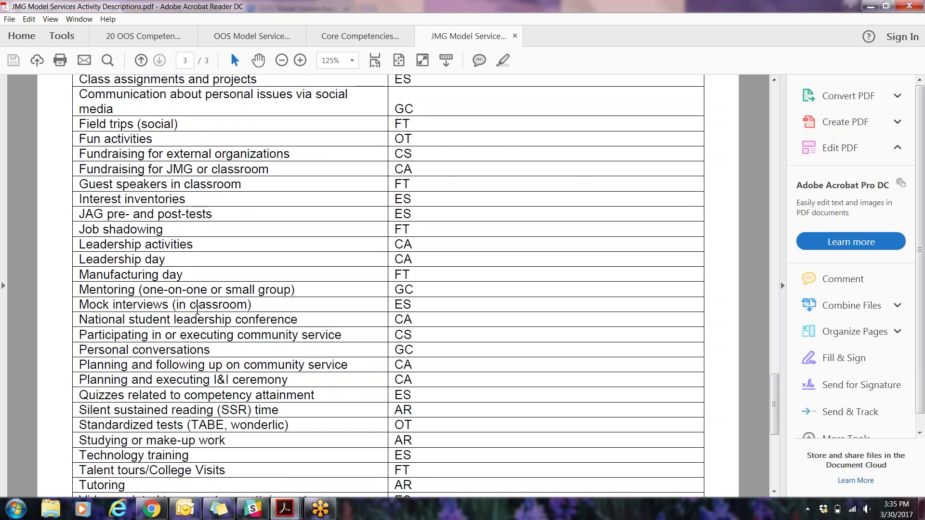
scroll(198, 316, "down", 2)
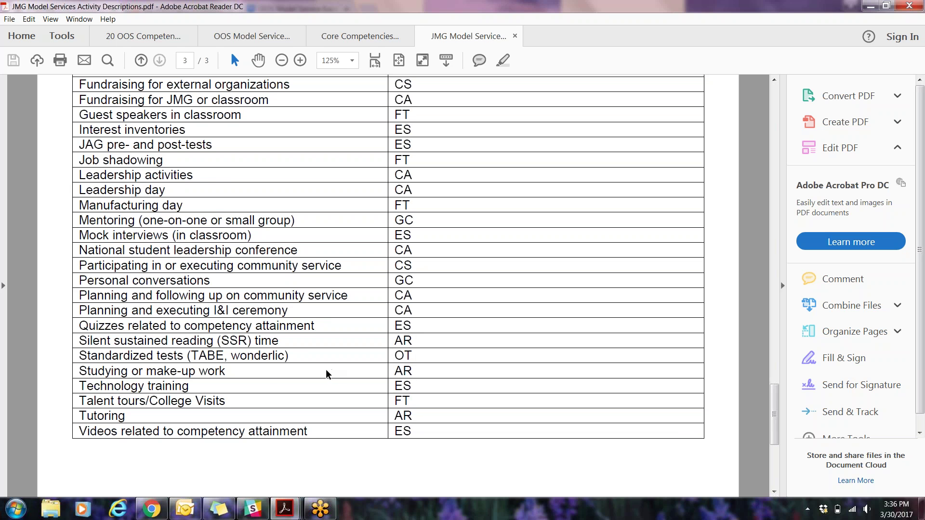
scroll(326, 372, "up", 5)
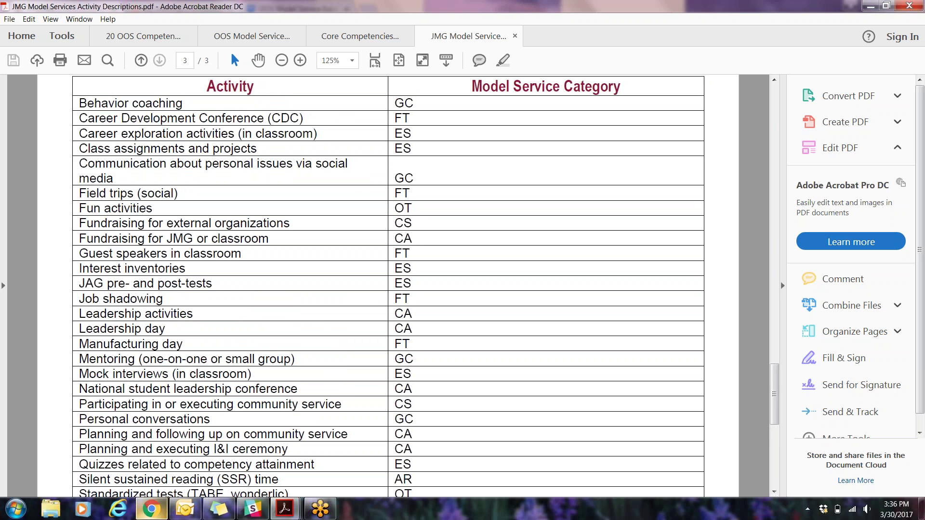
Return to the new Model Services entry in Chrome and set its activity to Guidance Counseling.
left_click(150, 514)
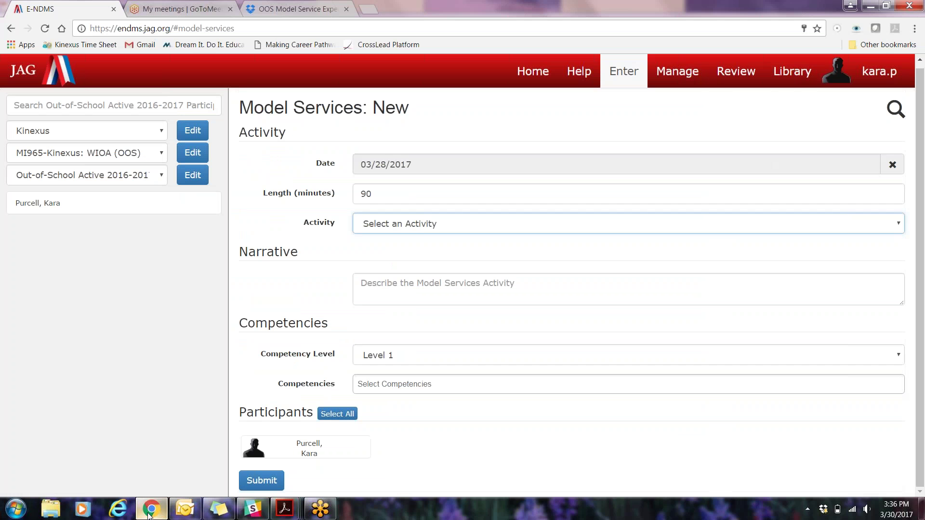
left_click(438, 224)
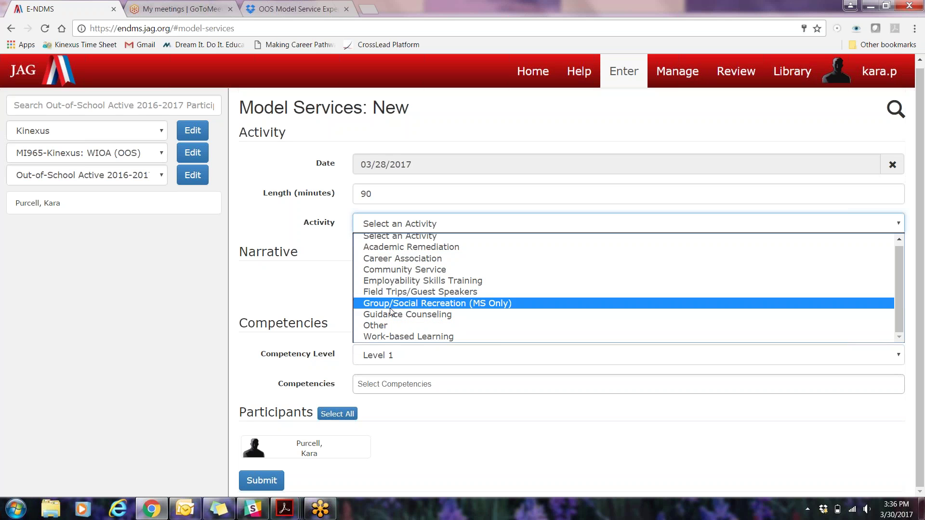
scroll(383, 279, "up", 1)
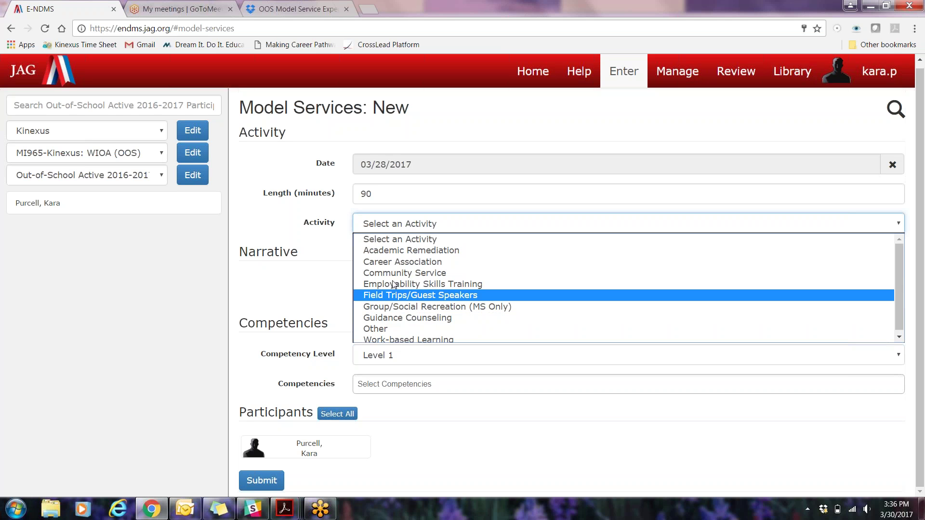
scroll(407, 284, "down", 1)
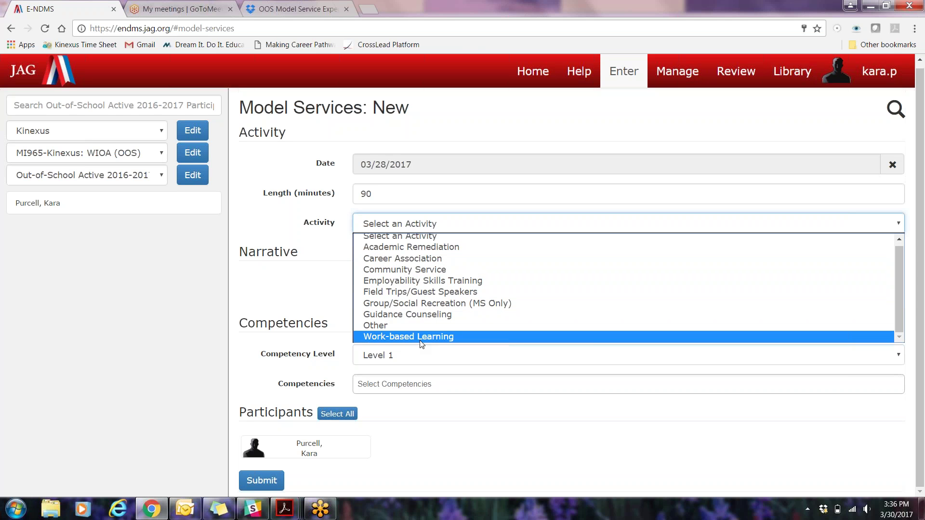
left_click(414, 311)
Begin the narrative by stating that you went with the participant to the service center to get a bus pass.
left_click(398, 280)
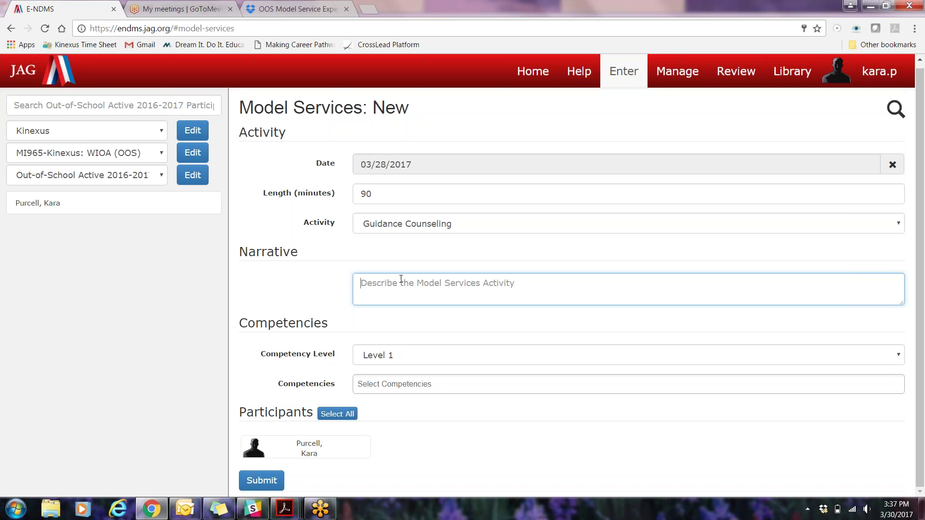
type("I went with ")
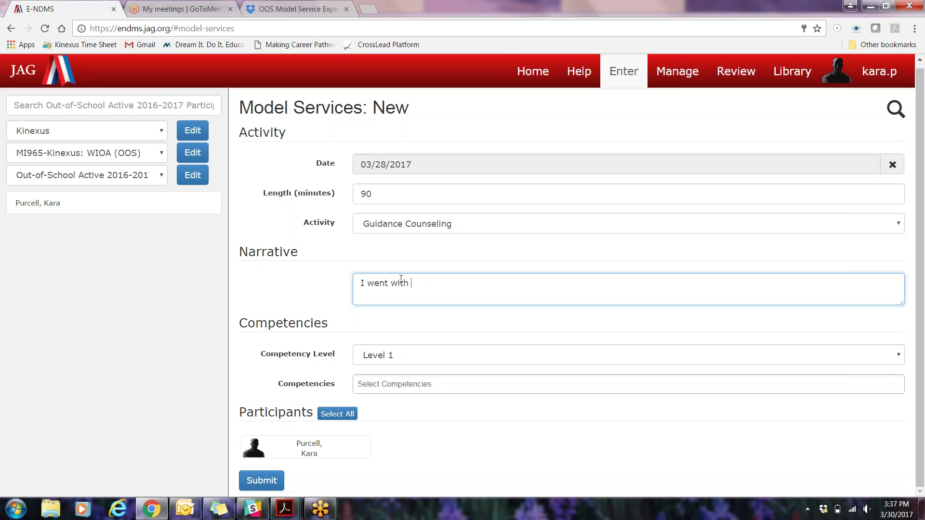
type("Kara to the")
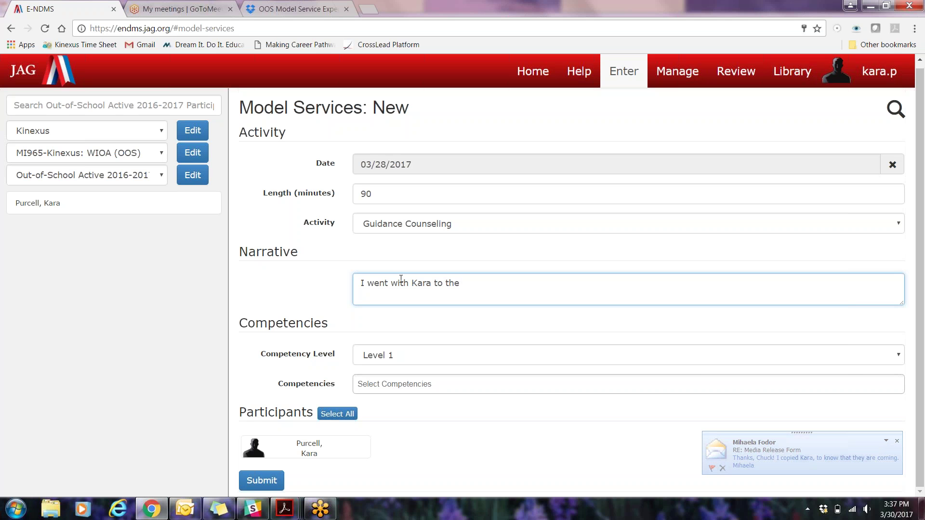
type("service c")
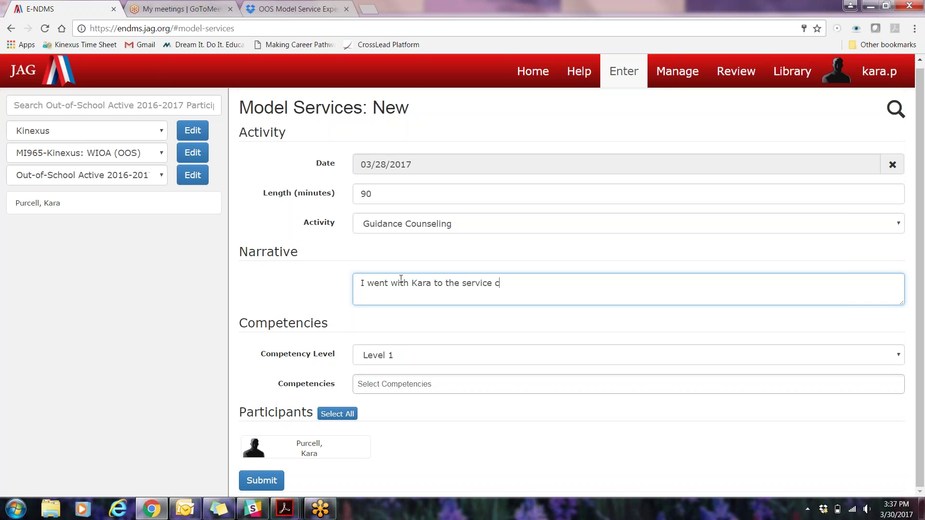
type("enter to get a bus pass. She has b")
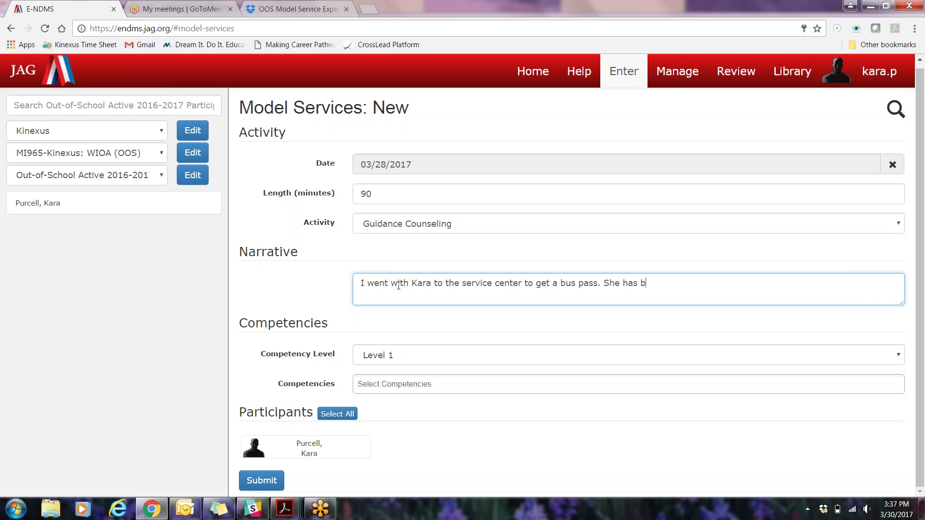
Complete the narrative with "She has been struggling with coming to her GED class on time. We discussed ways for her to manager her time better.".
type("een sturgglin")
key("BackSpace")
key("BackSpace")
key("BackSpace")
key("BackSpace")
key("BackSpace")
key("BackSpace")
key("BackSpace")
type("ruggling with coming to her")
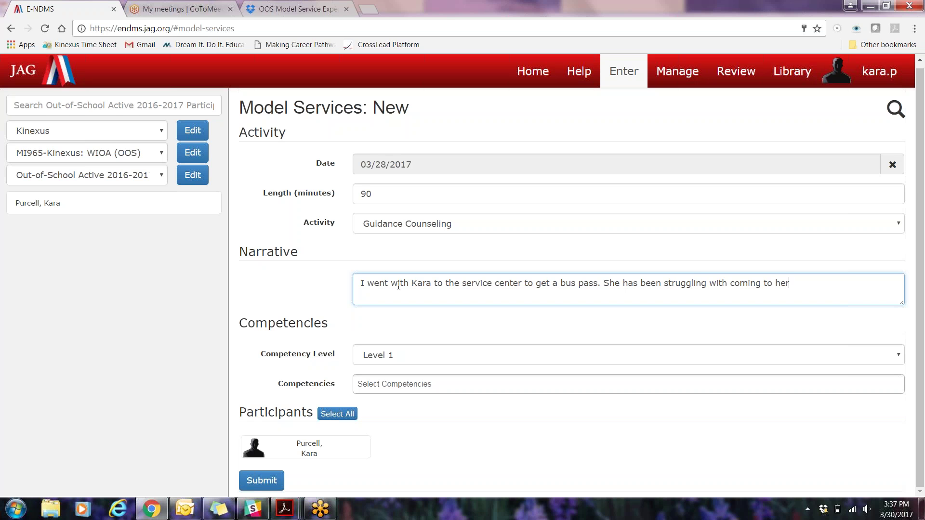
type(" GED class on time. We dis")
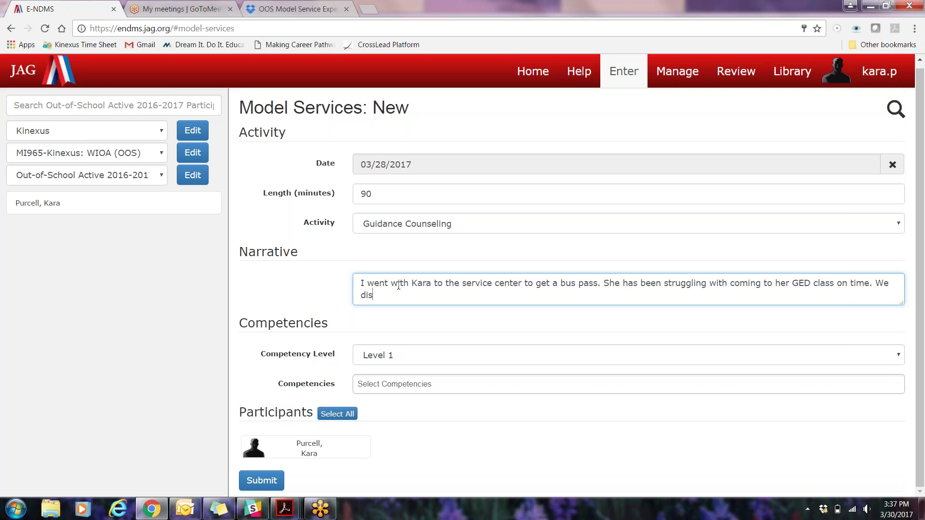
type("cussed ways for her to")
type("manager her time better.")
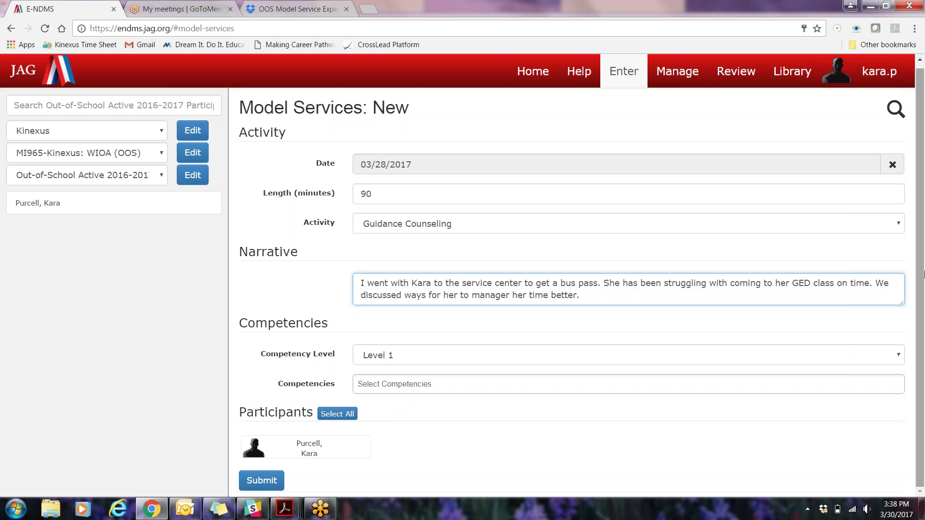
Find the W9 non-program competencies and add W96 - Supportive services to the entry, keeping the competency level at Level 1.
left_click(427, 387)
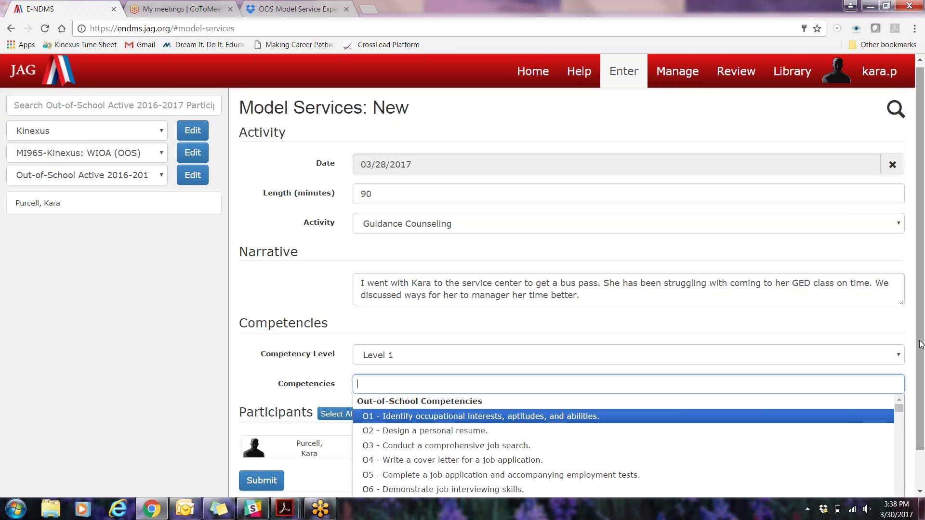
scroll(801, 302, "down", 1)
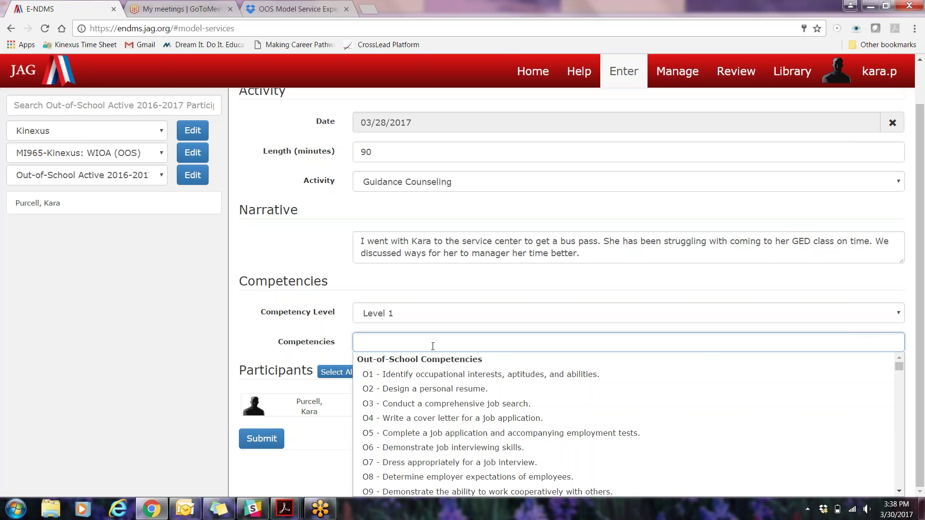
type("W90")
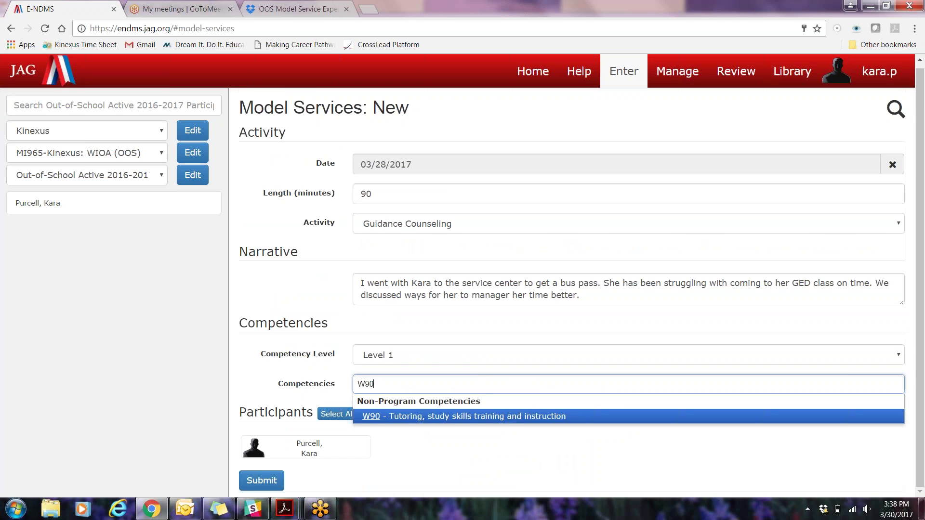
key("BackSpace")
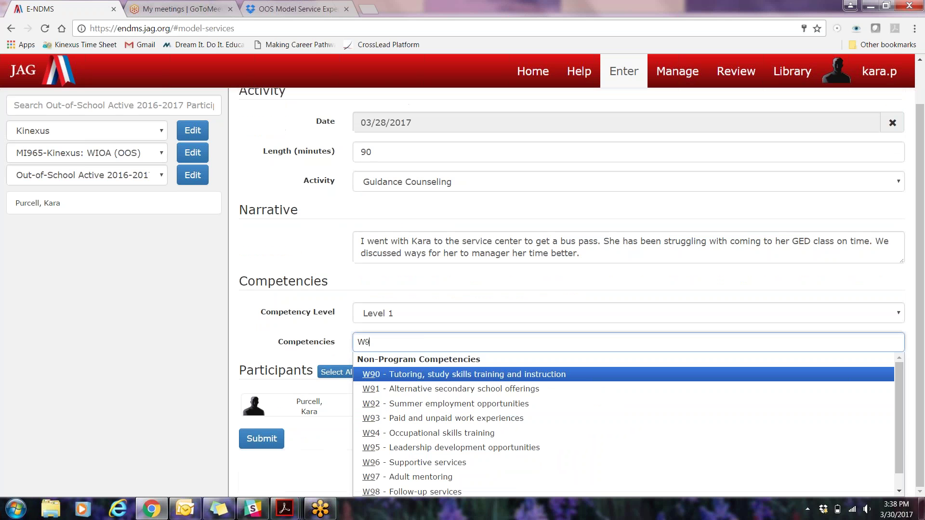
scroll(486, 443, "down", 1)
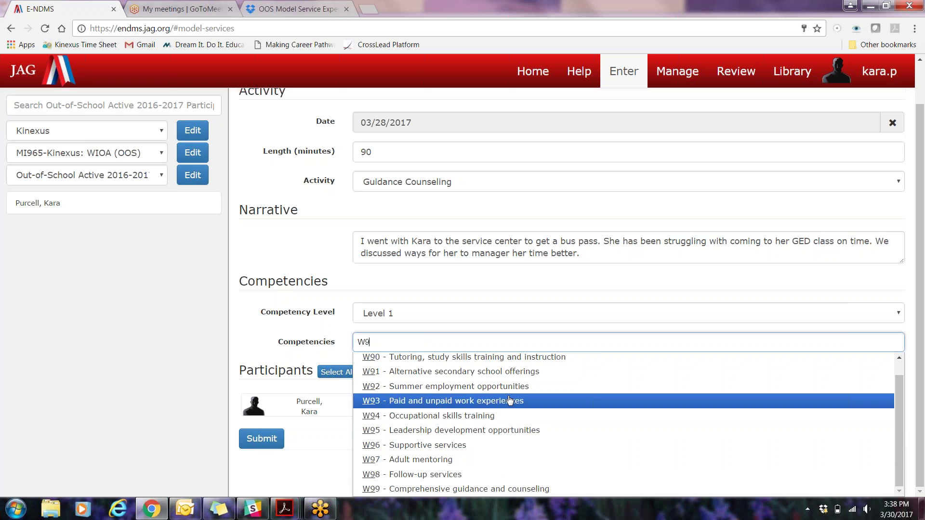
scroll(488, 385, "up", 1)
scroll(492, 449, "down", 1)
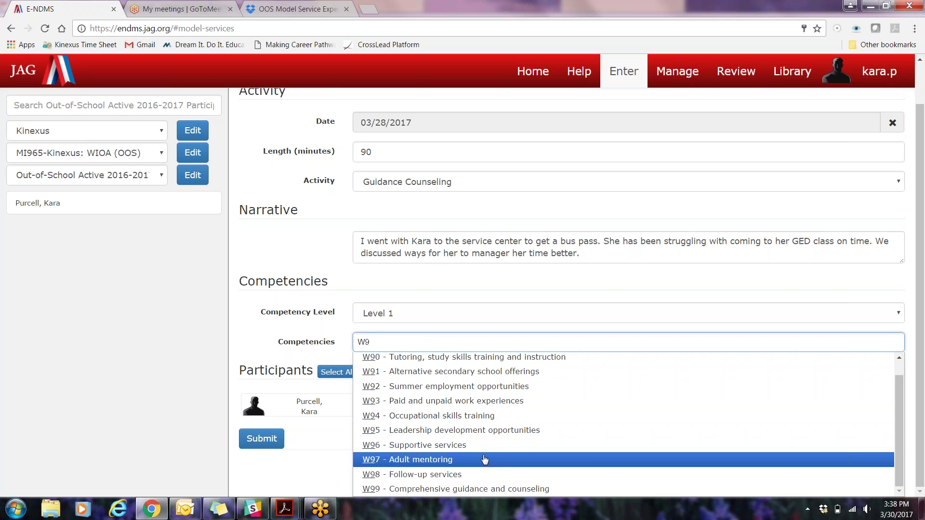
left_click(487, 445)
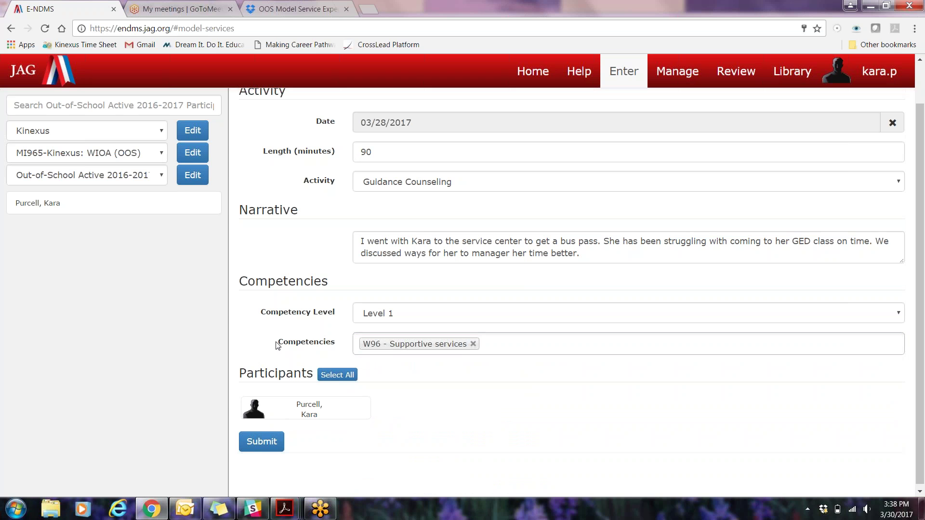
Select the participant for the Guidance Counseling entry and submit the record.
left_click(302, 415)
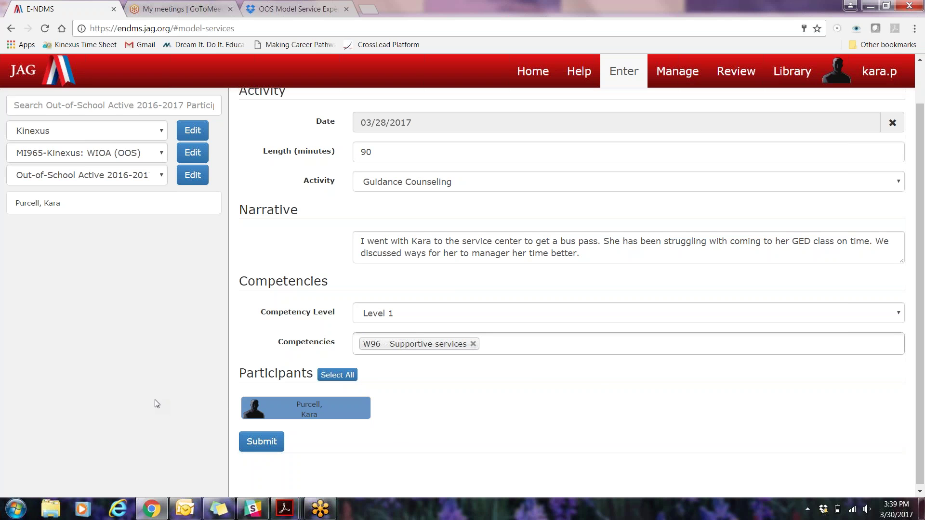
scroll(298, 337, "up", 1)
scroll(257, 453, "down", 1)
left_click(260, 438)
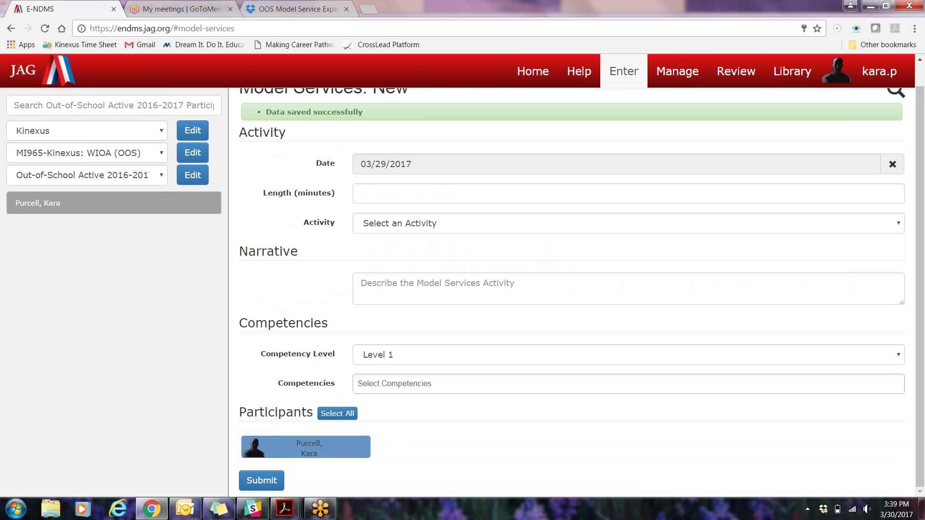
Open the participant's own Model Services list to check the saved entry, leaving the contact form without saving.
left_click(178, 203)
scroll(164, 323, "down", 3)
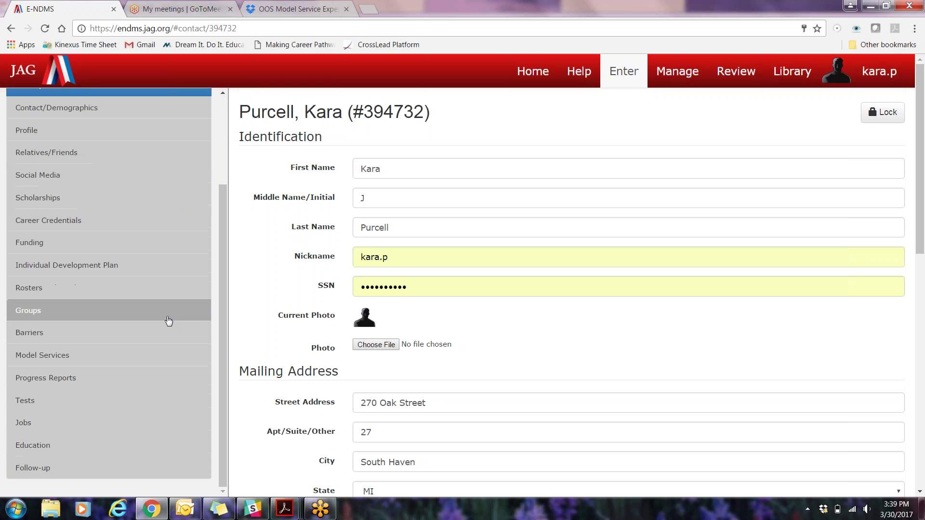
left_click(162, 354)
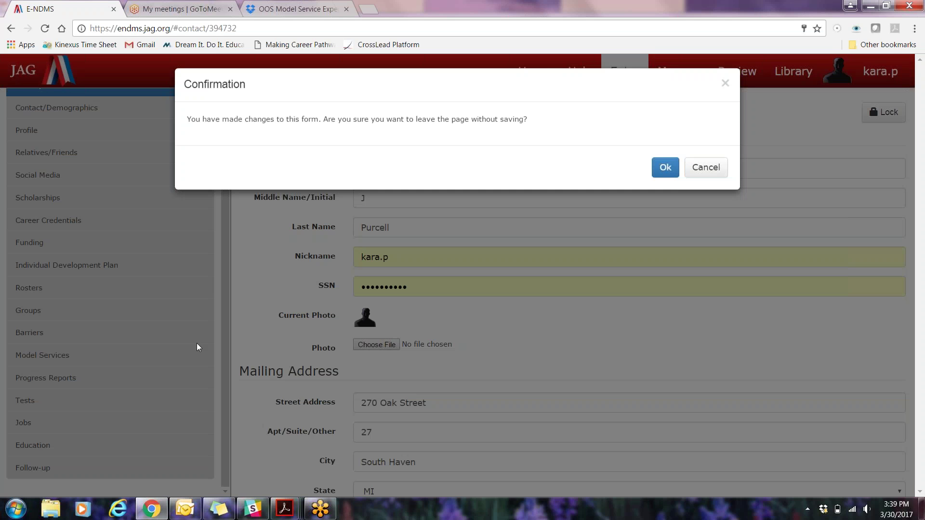
left_click(659, 171)
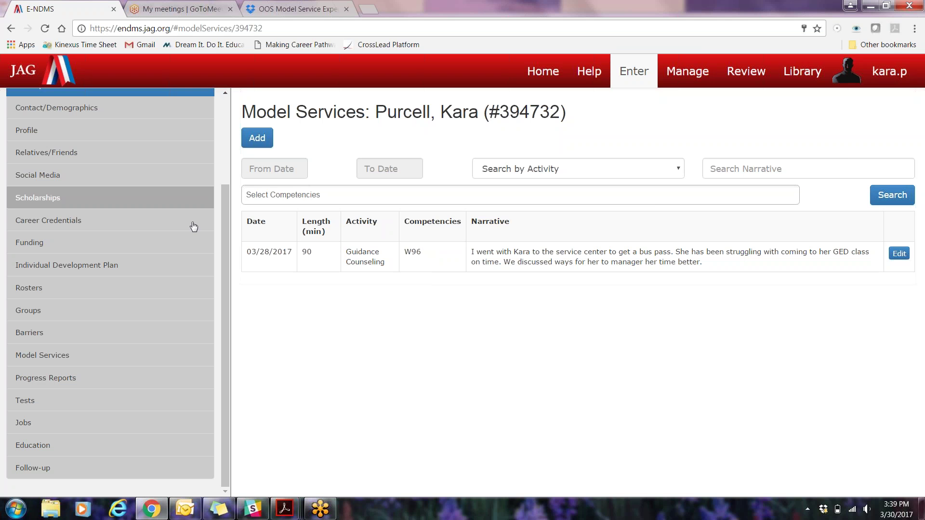
Start another new Model Services entry and add competencies O1 (occupational interests), O4 (cover letter) and O2 (personal resume).
left_click(626, 75)
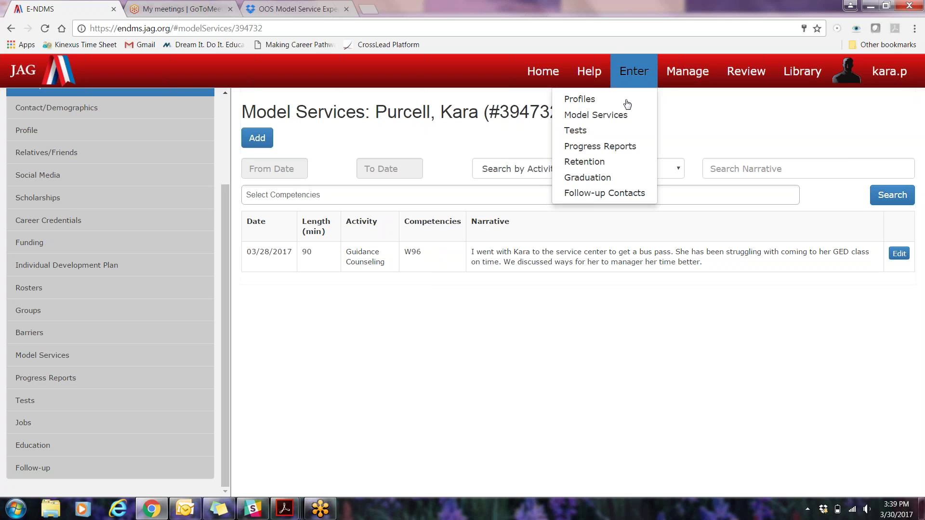
left_click(621, 116)
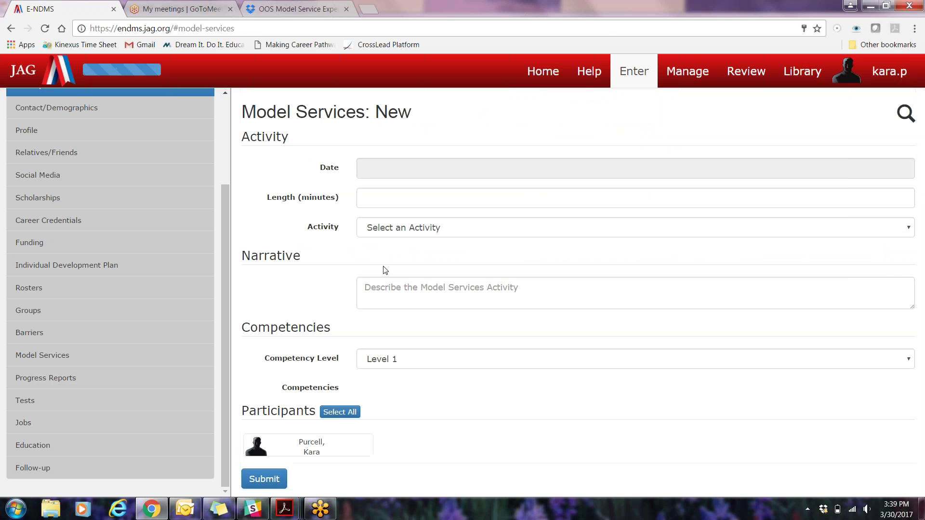
left_click(383, 389)
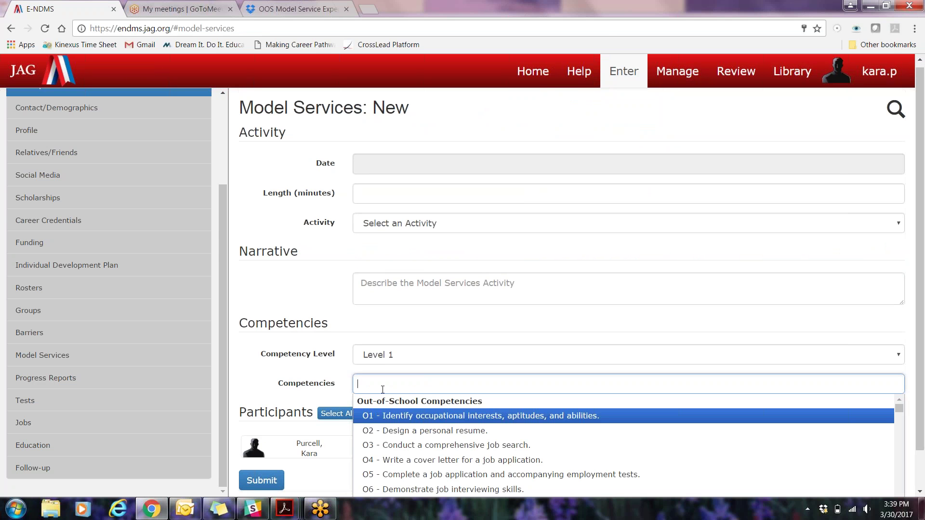
key("Up")
key("Return")
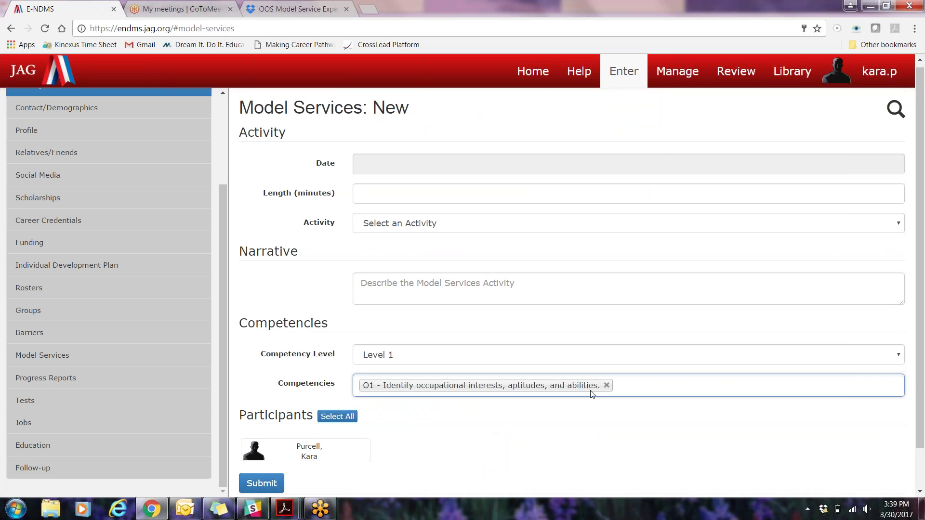
key("Down")
key("Down")
key("Down")
key("Return")
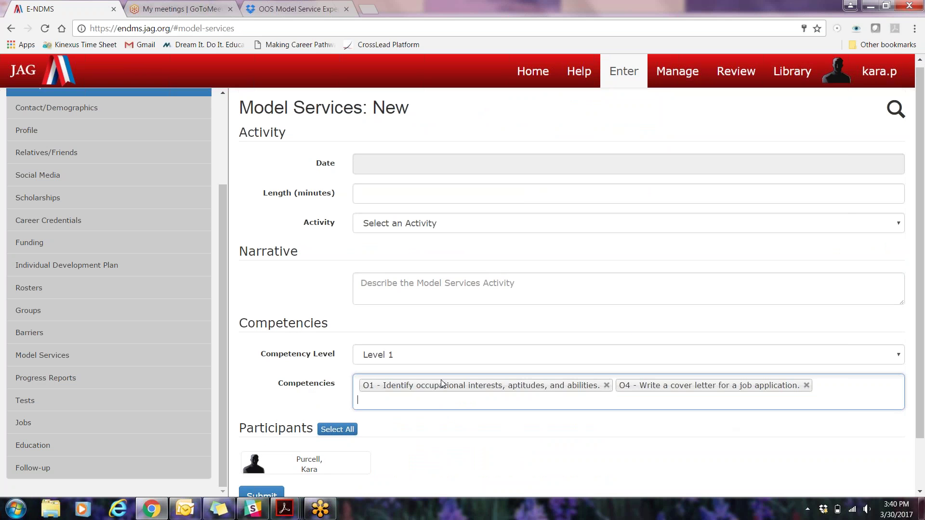
left_click(429, 404)
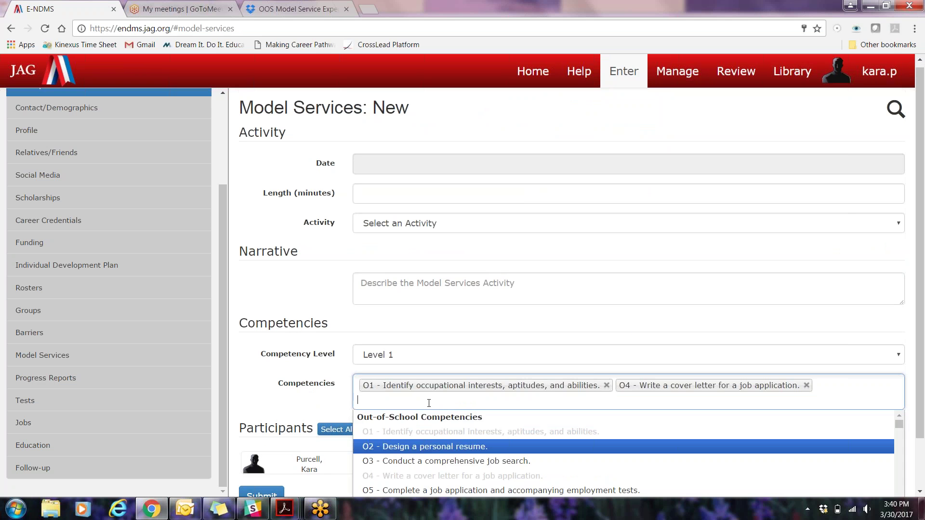
left_click(423, 447)
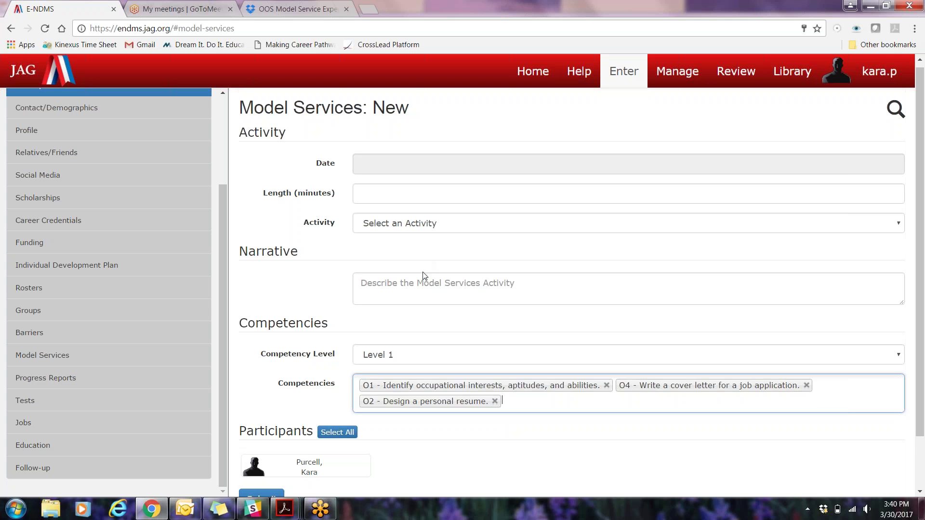
left_click(398, 289)
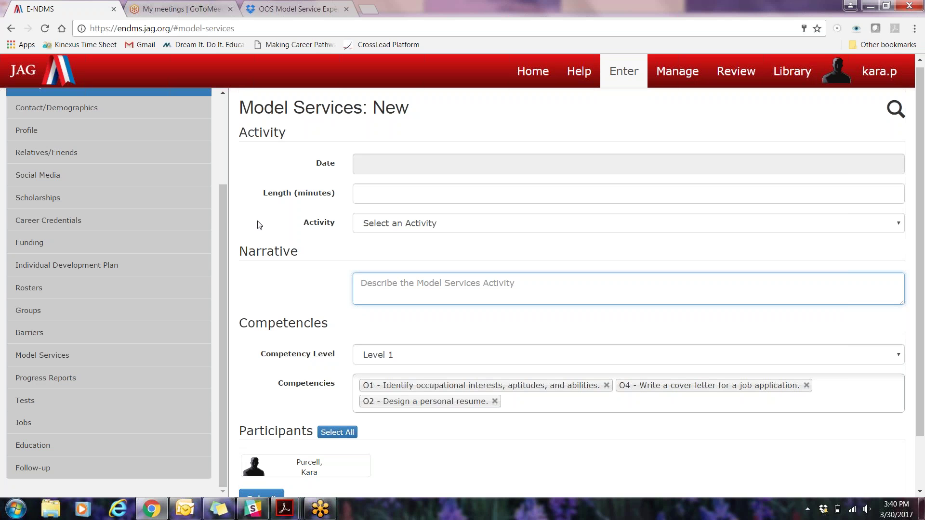
left_click_drag(227, 219, 241, 299)
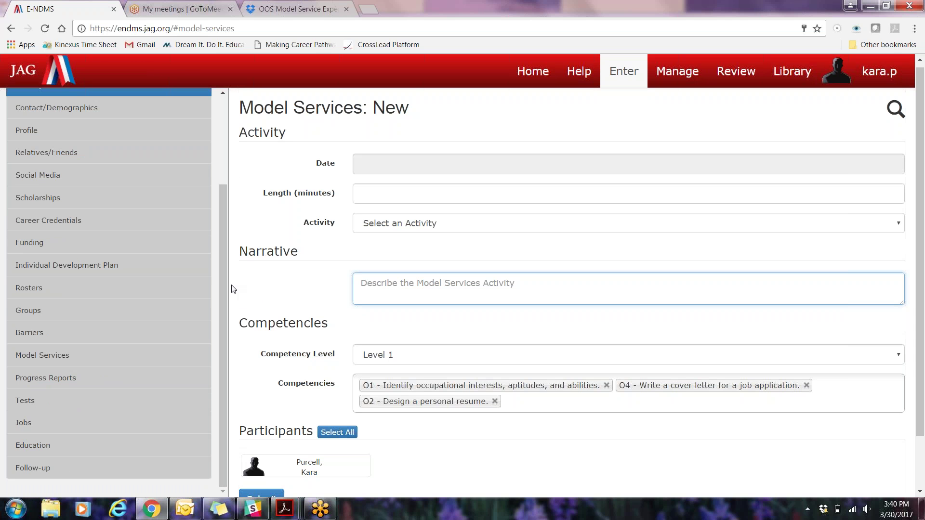